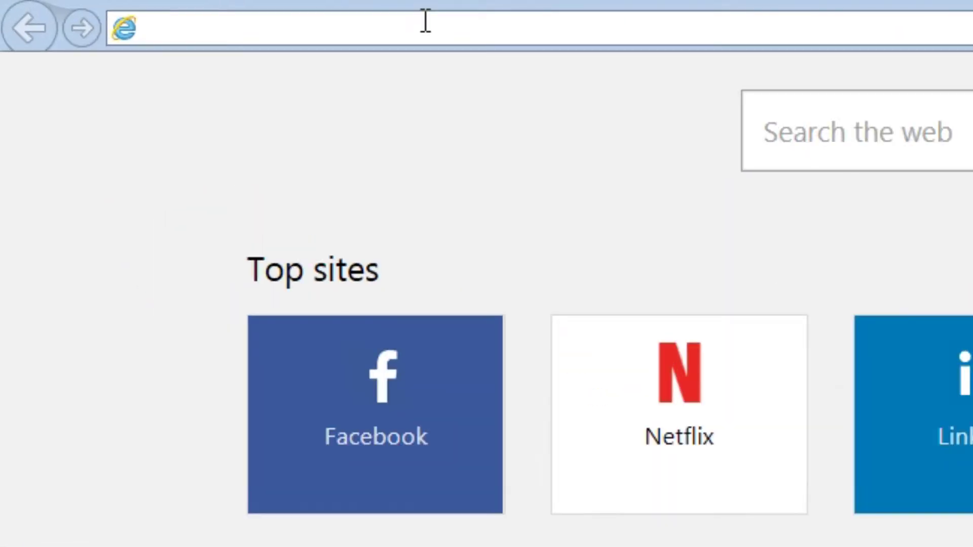
Step: Load app.handifox.online in Internet Explorer to reach the HandiFox Online sign-in page
click(425, 22)
text(app.handifox.online)
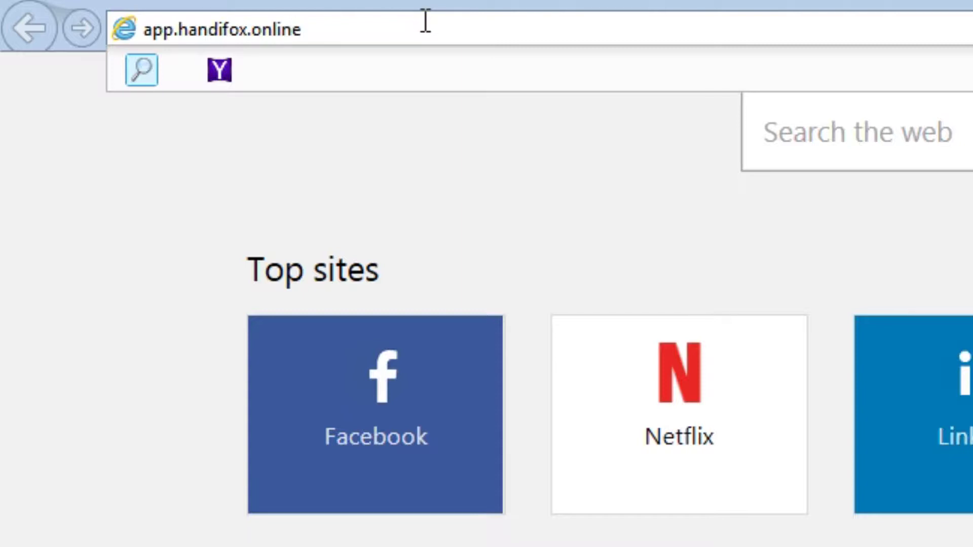
key(Return)
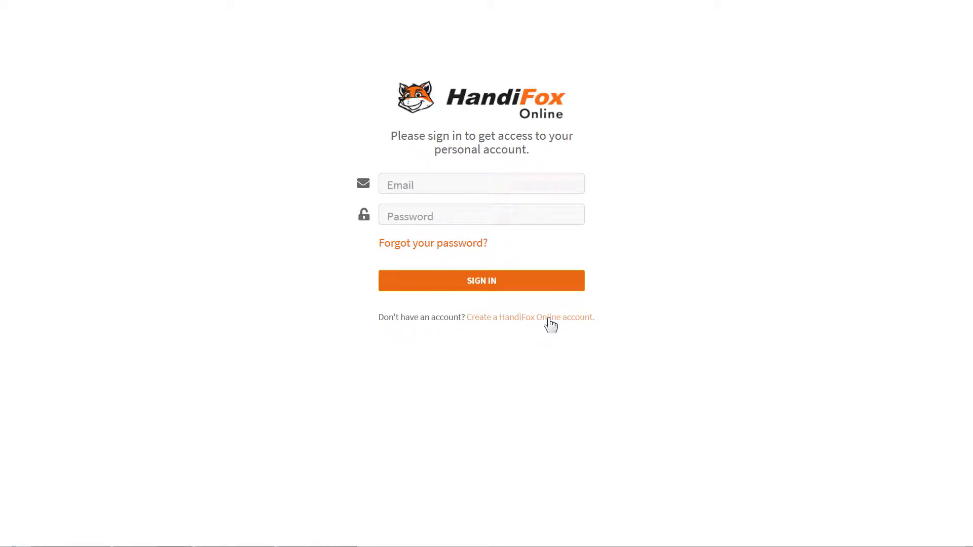
Step: Start a new account and enter the contact's e-mail, phone number and full name
click(547, 317)
click(490, 169)
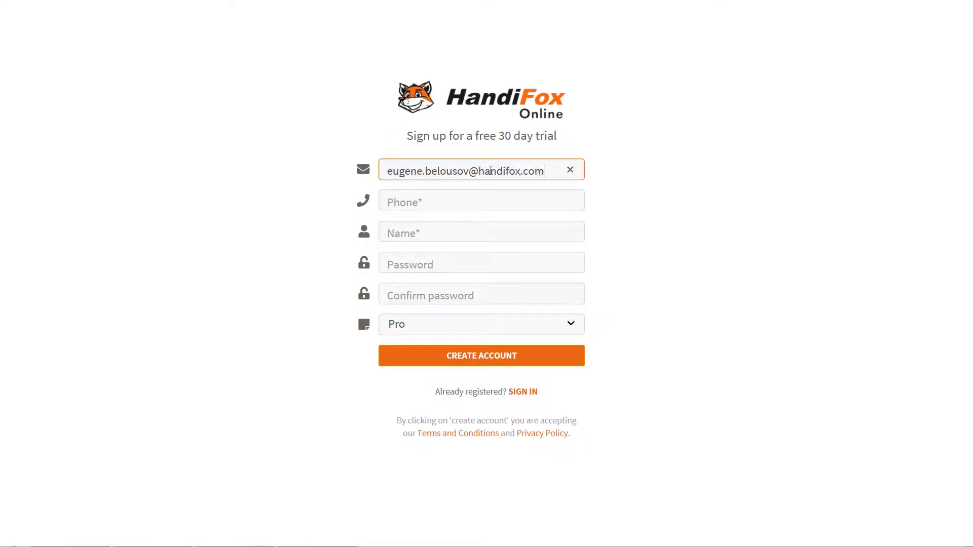
key(Tab)
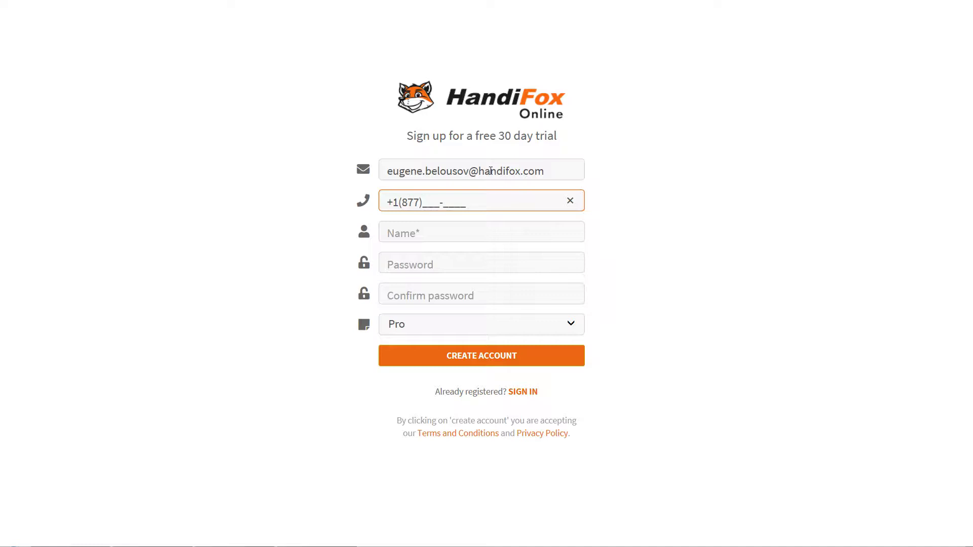
key(Tab)
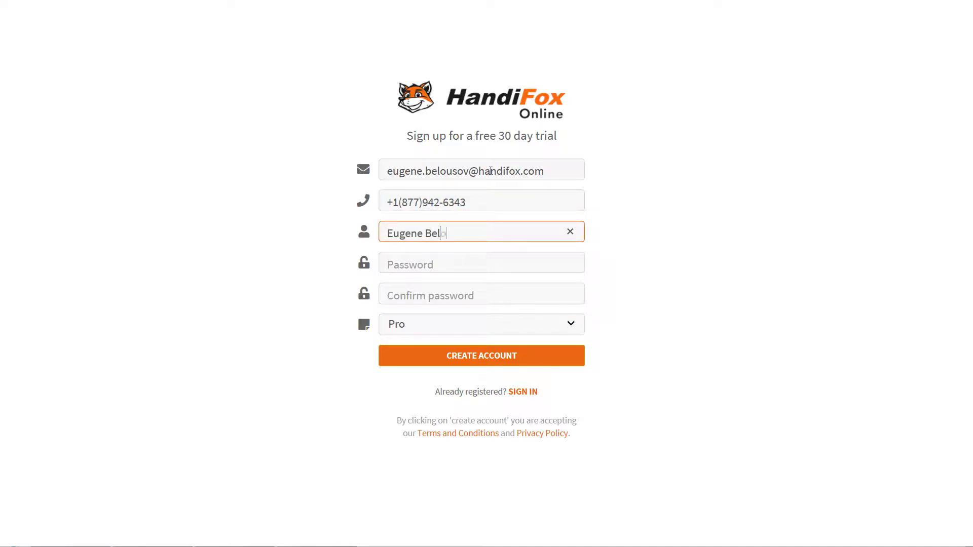
Step: Set and confirm the account password, keep the Pro plan, and create the trial account
key(Tab)
text(123456789)
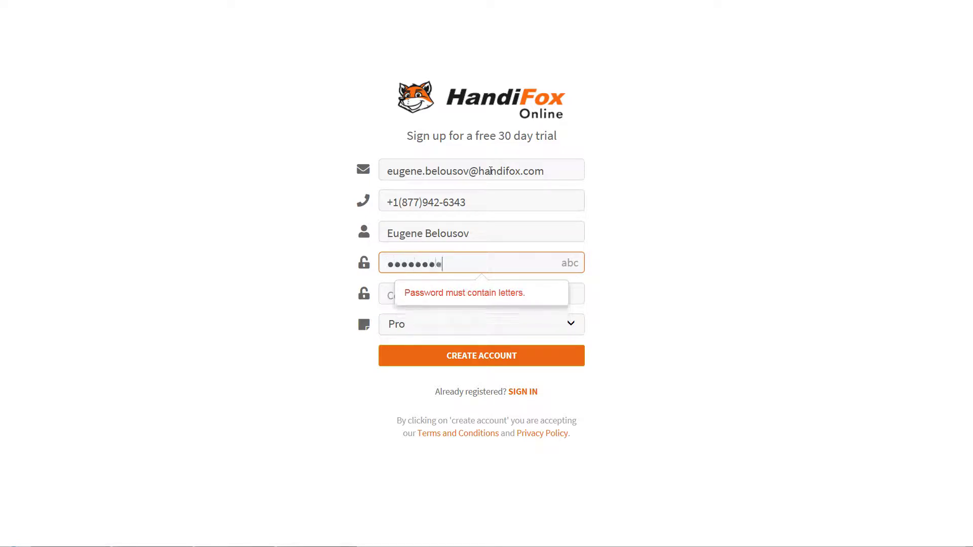
key(Tab)
text(123456789)
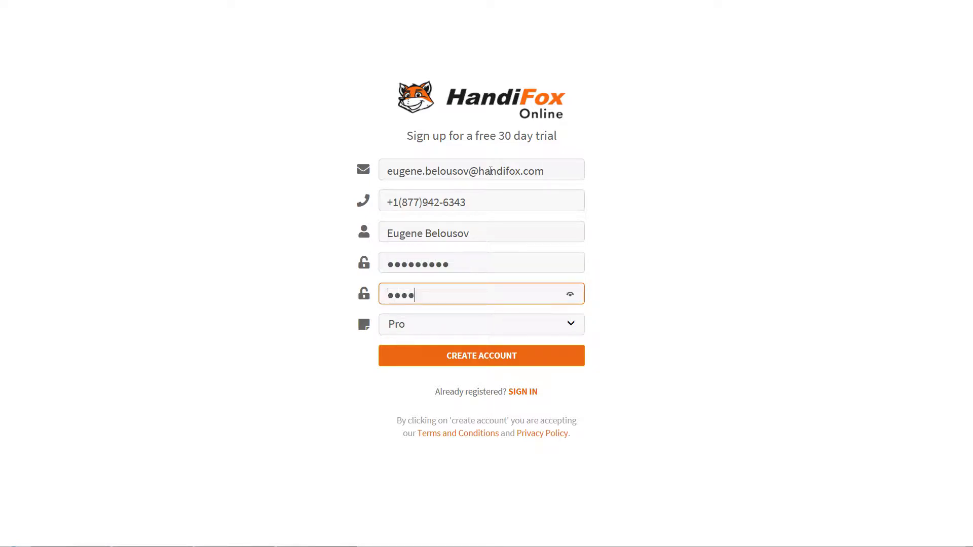
key(Tab)
click(567, 325)
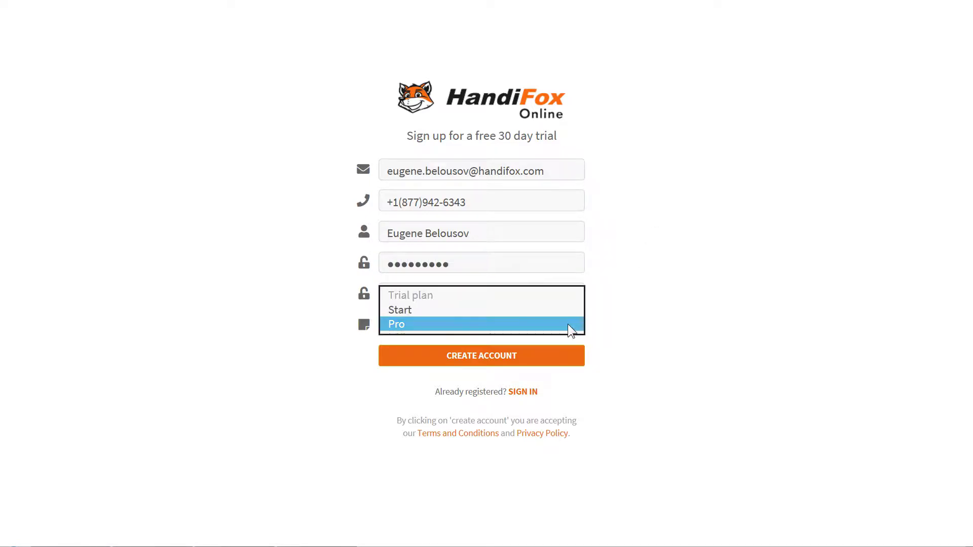
click(568, 324)
click(628, 338)
click(501, 361)
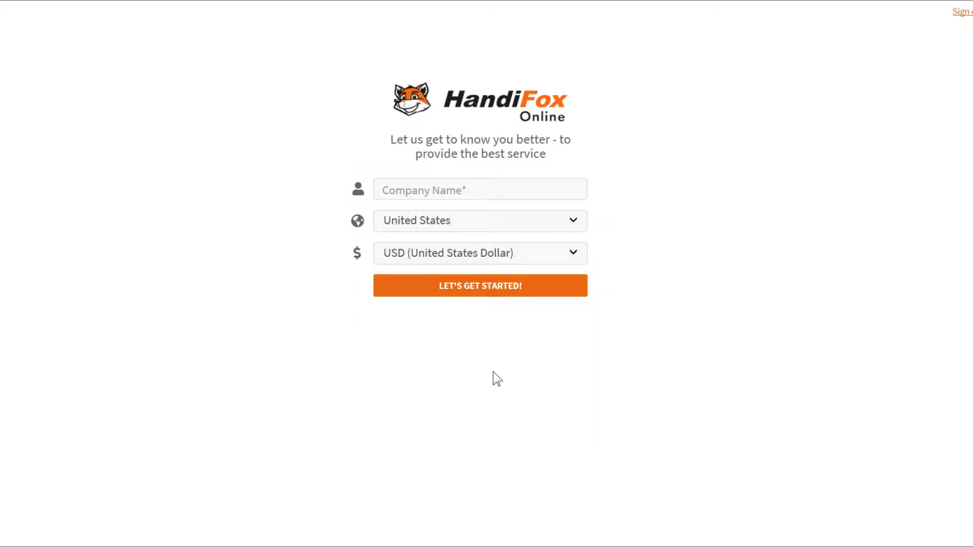
Step: Name the company 'Demos & Tests, Inc.', keeping United States and USD, and get started
click(485, 192)
text(Demos & Tests, Inc.)
click(469, 290)
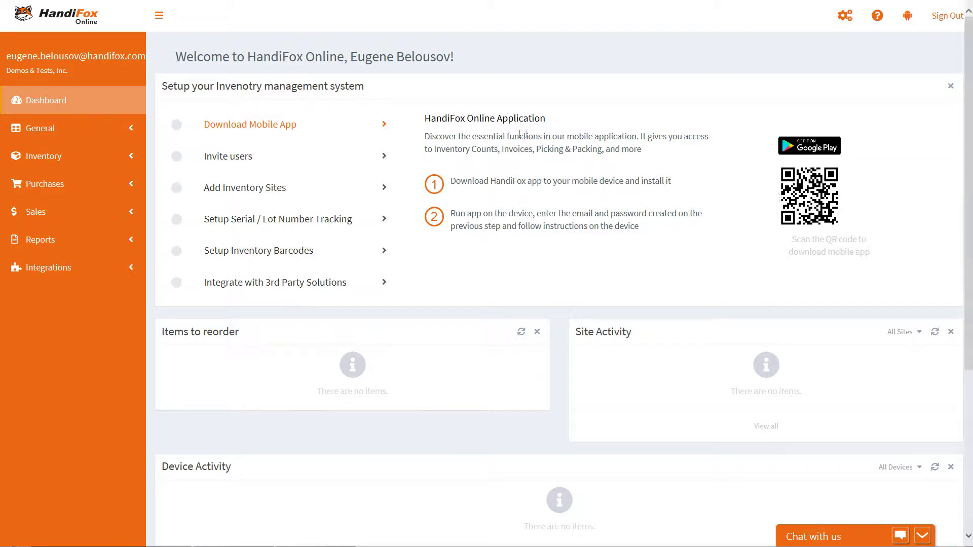
Step: Follow the Invite users setup step through to the Manage Users page
click(341, 156)
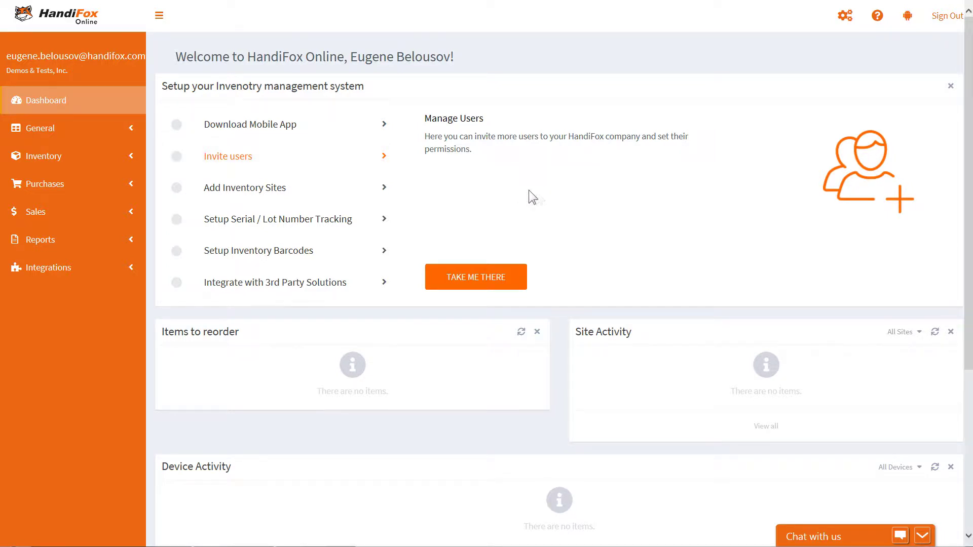
click(483, 285)
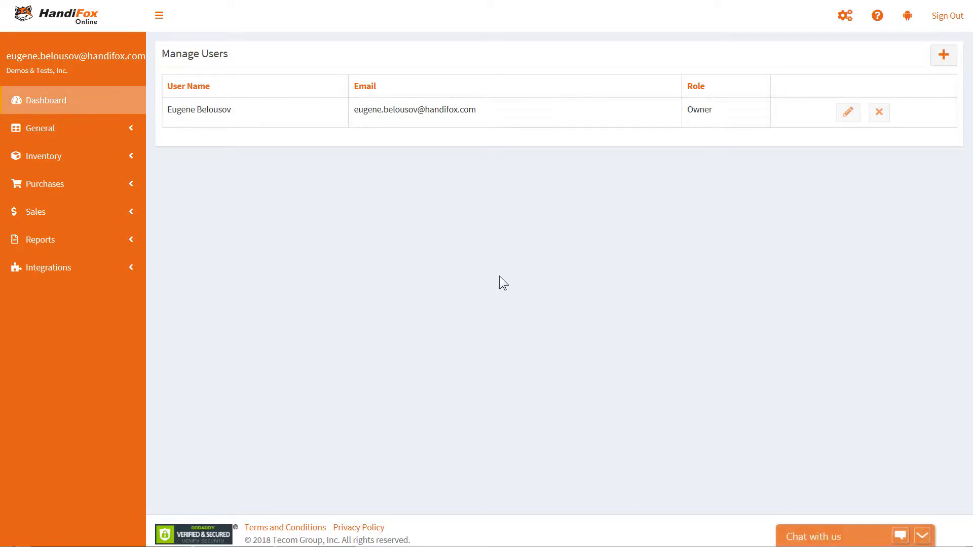
Step: Add a new user with their e-mail address and the User role
click(941, 62)
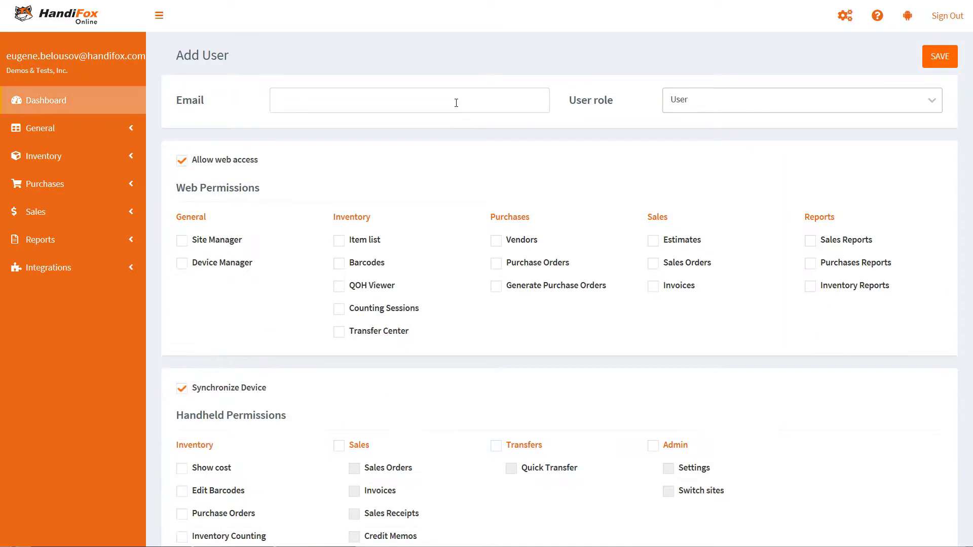
click(430, 102)
text(john.doe)
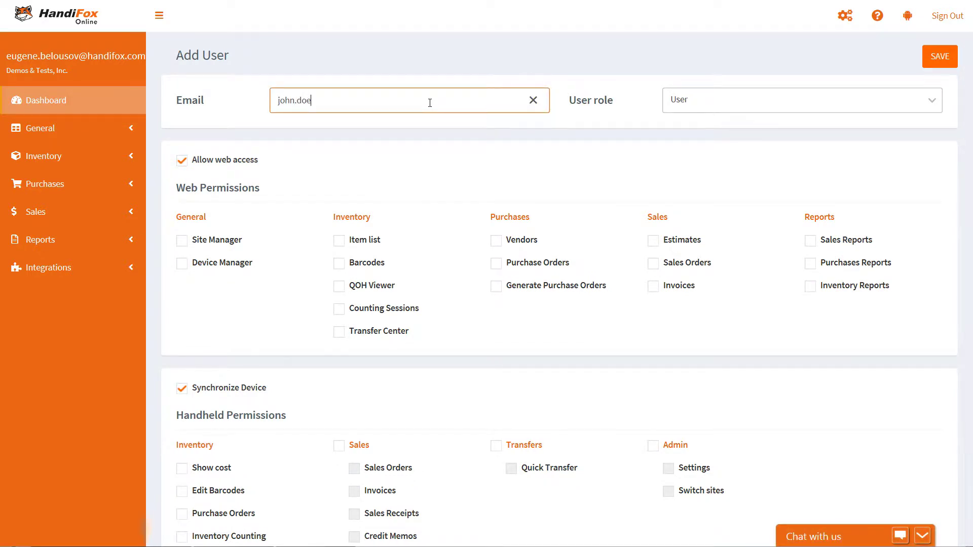
text(@example.com)
click(719, 109)
click(718, 139)
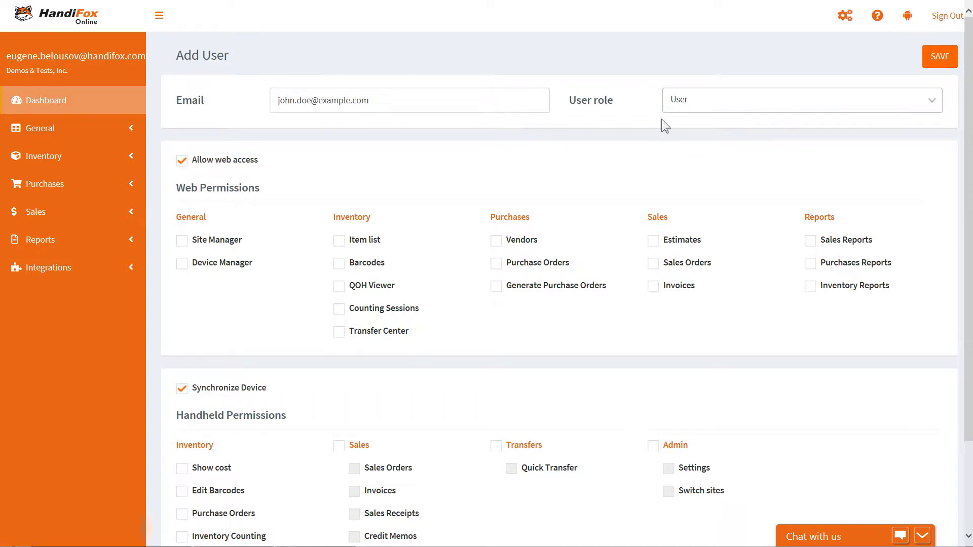
Step: Grant the user Device Manager, Item list, Barcodes and QOH Viewer web permissions
click(208, 265)
click(352, 241)
click(350, 261)
click(352, 283)
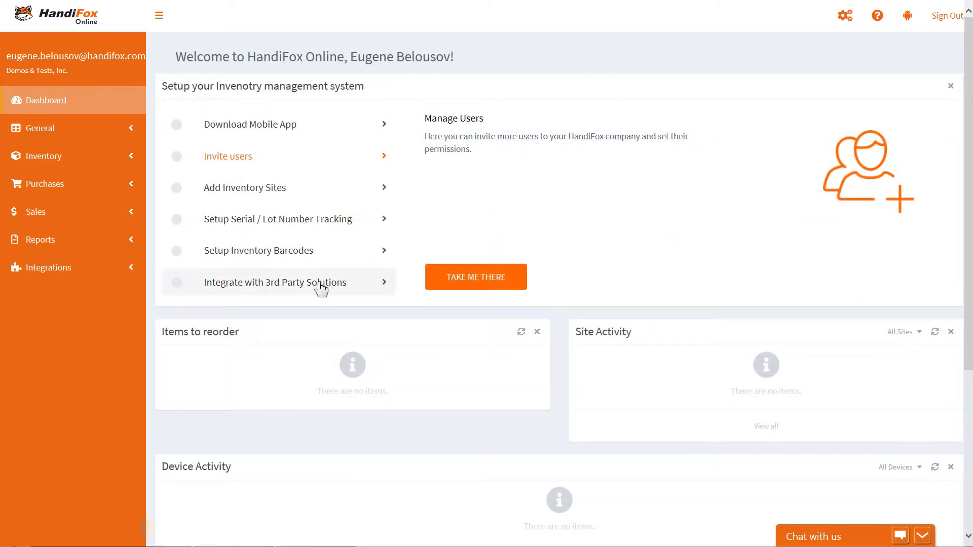
Step: Open Learn More from the Integrate with 3rd Party Solutions setup step
click(313, 289)
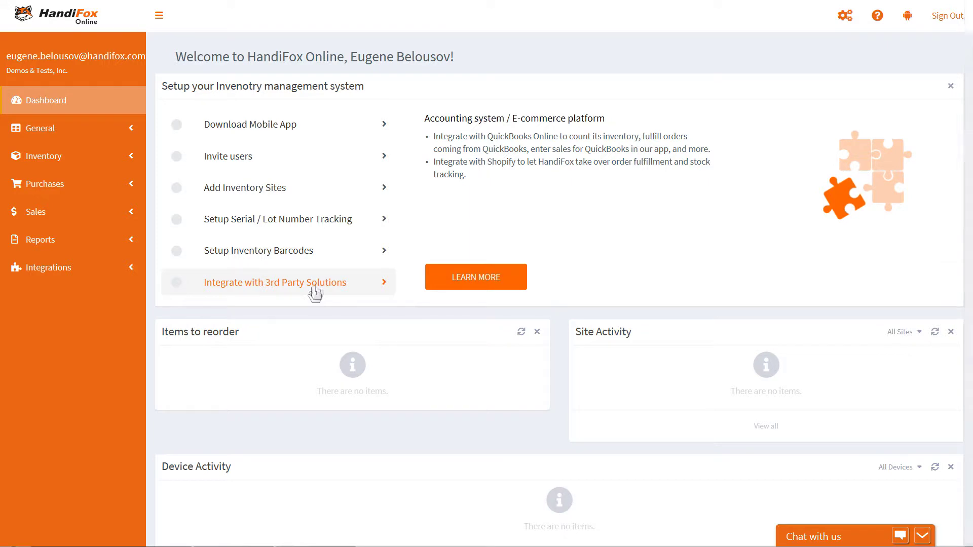
click(494, 280)
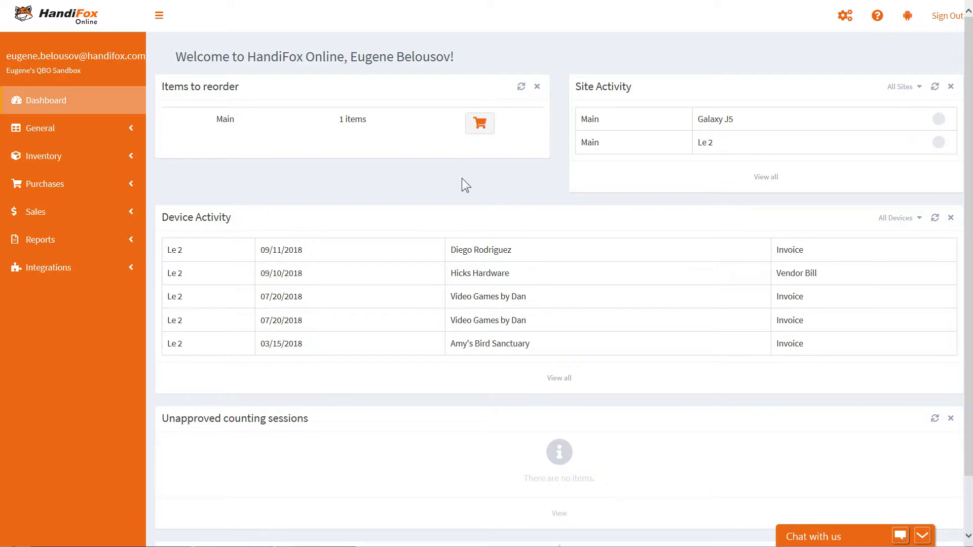
Step: Browse Site Manager, then Device Manager with Galaxy J5 and Le 2 at site Main
click(130, 129)
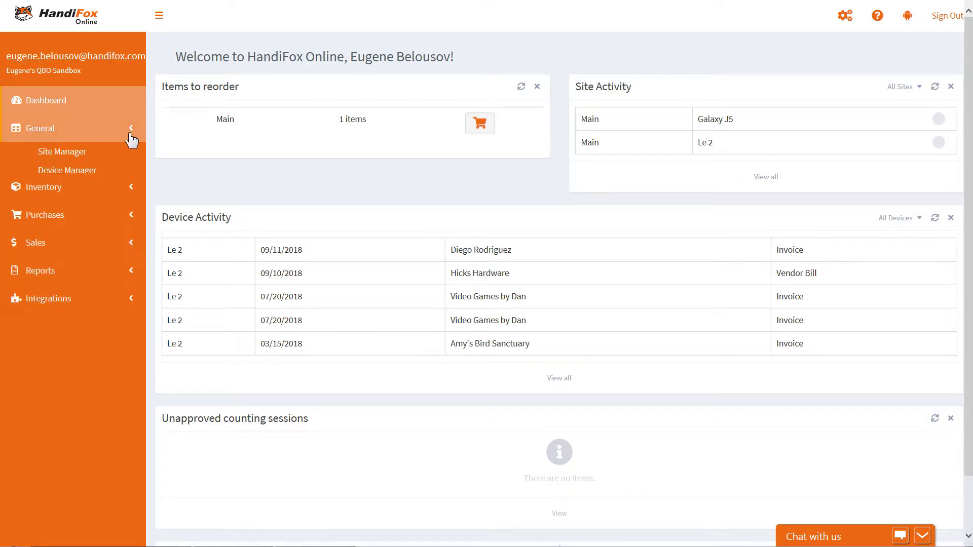
click(72, 153)
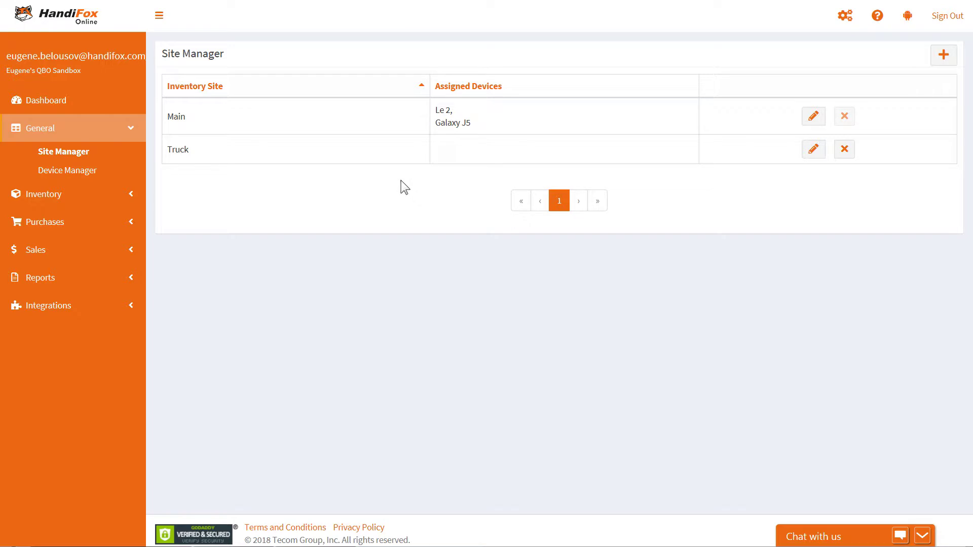
click(95, 177)
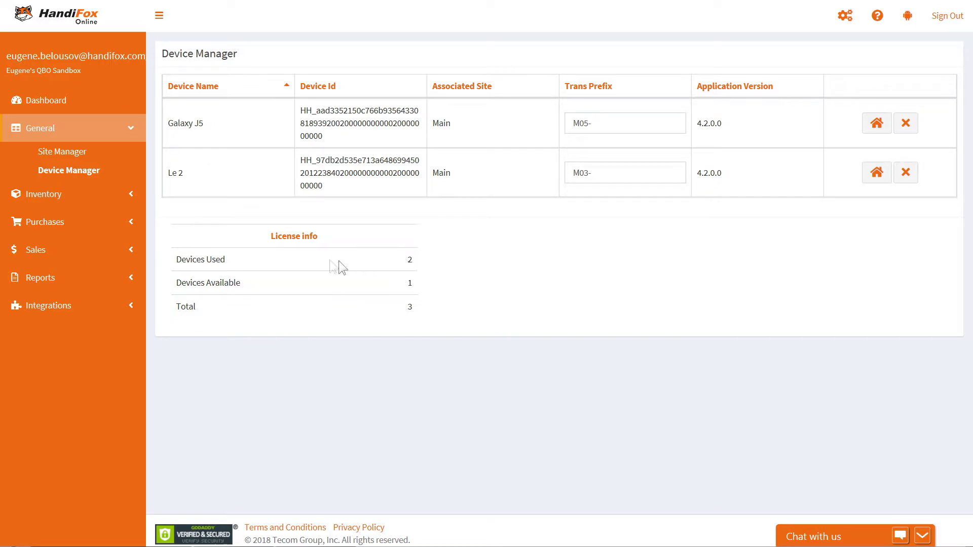
click(120, 195)
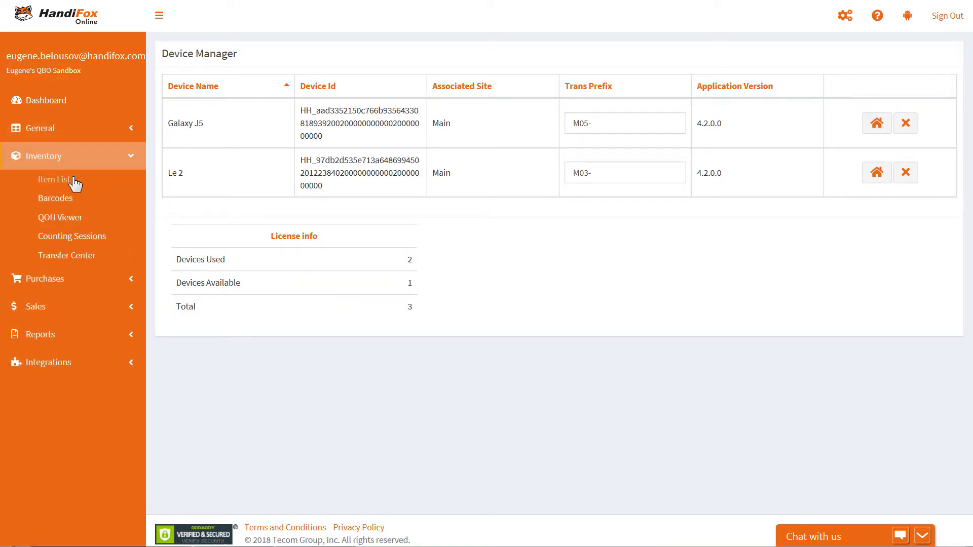
click(75, 181)
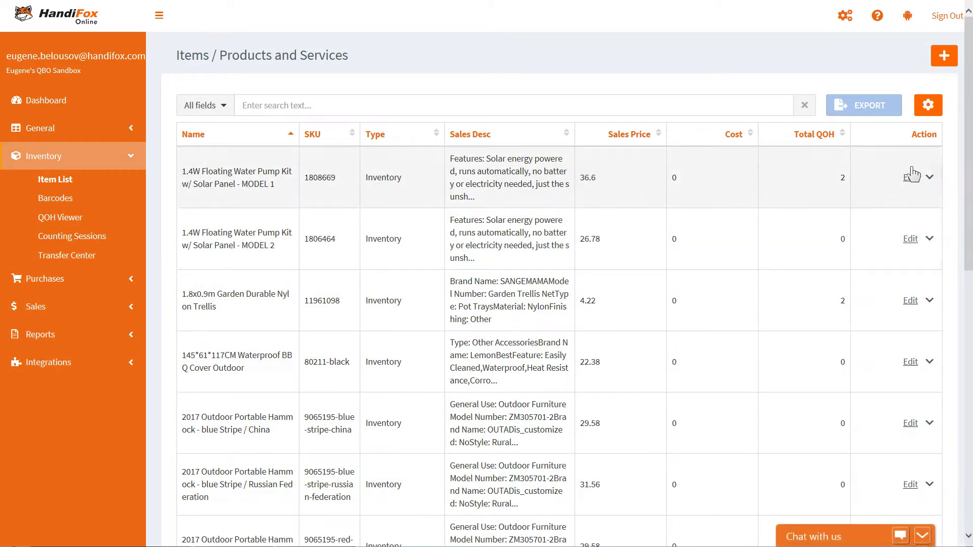
scroll(968, 167, down, 1)
drag(967, 167, 968, 198)
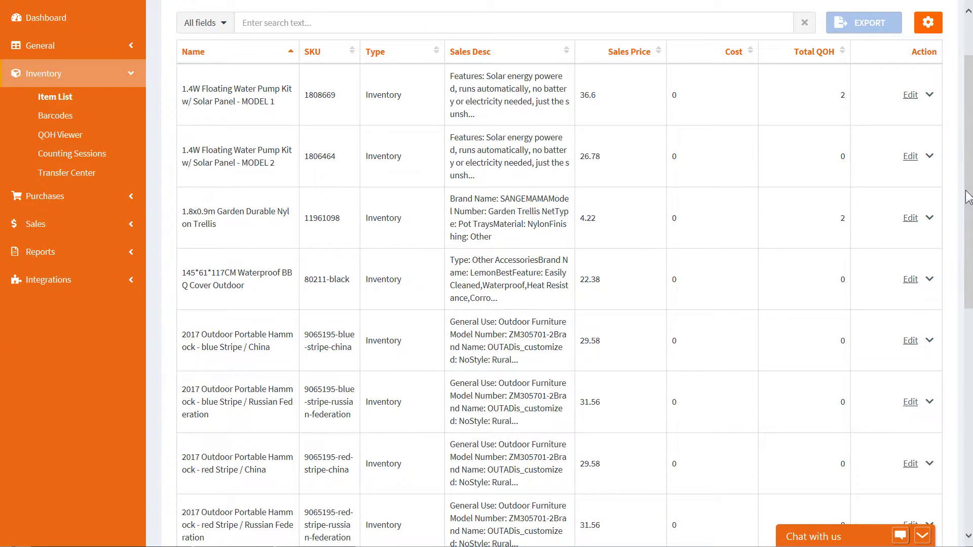
click(84, 122)
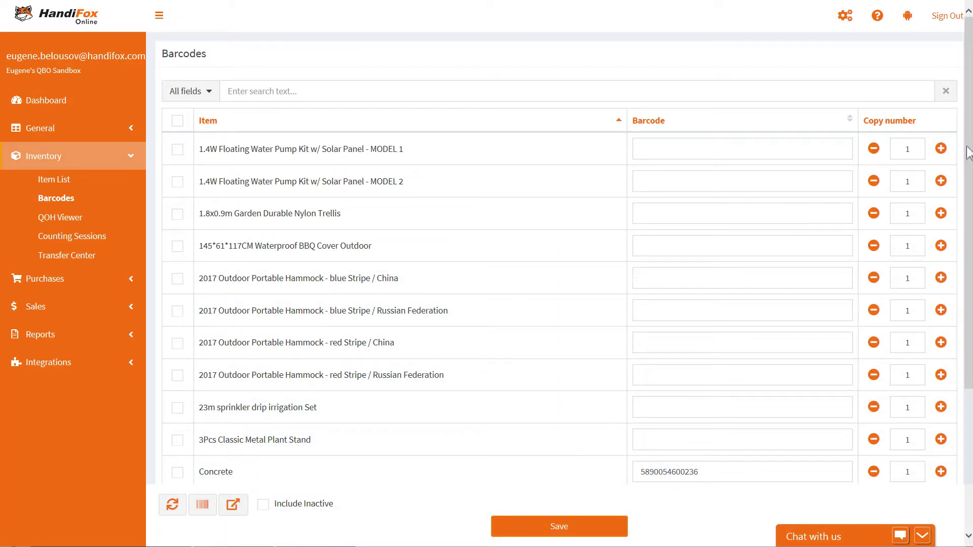
scroll(729, 335, down, 3)
click(735, 337)
scroll(736, 341, down, 2)
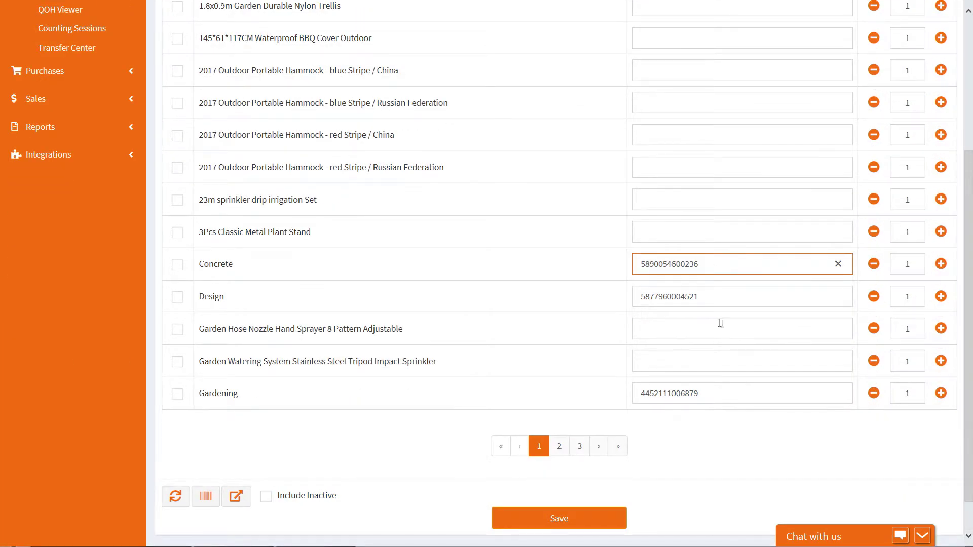
Step: Look through the QOH Viewer and Counting Sessions pages
scroll(722, 325, up, 5)
click(62, 215)
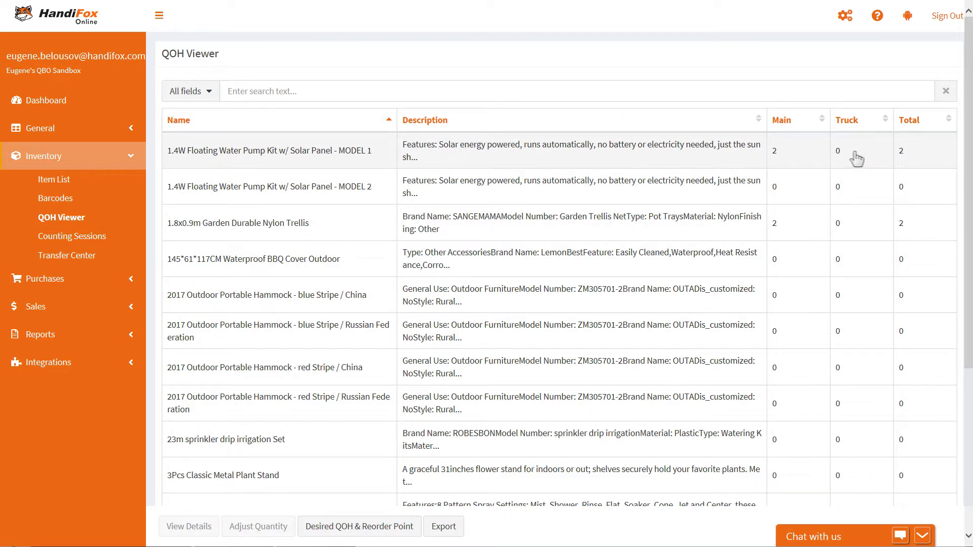
scroll(856, 167, down, 5)
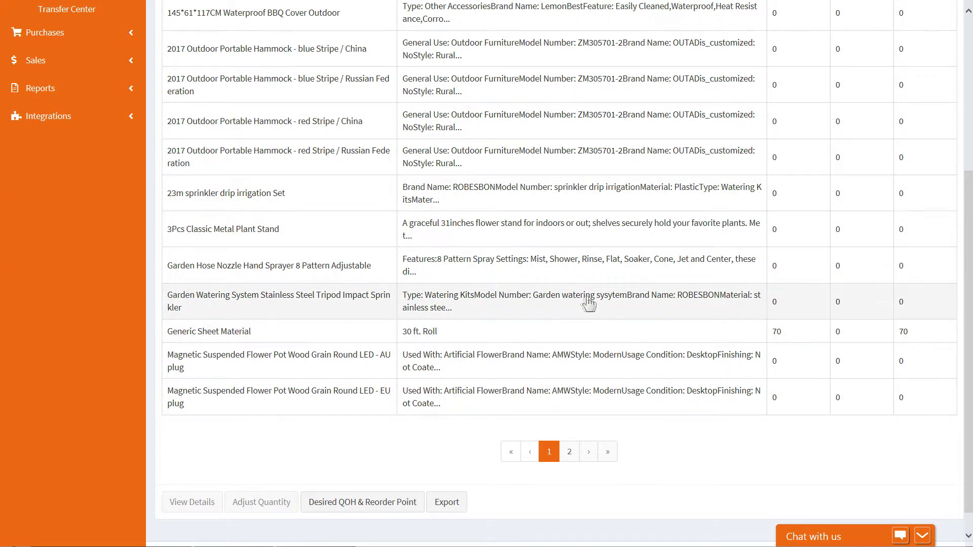
scroll(588, 303, up, 5)
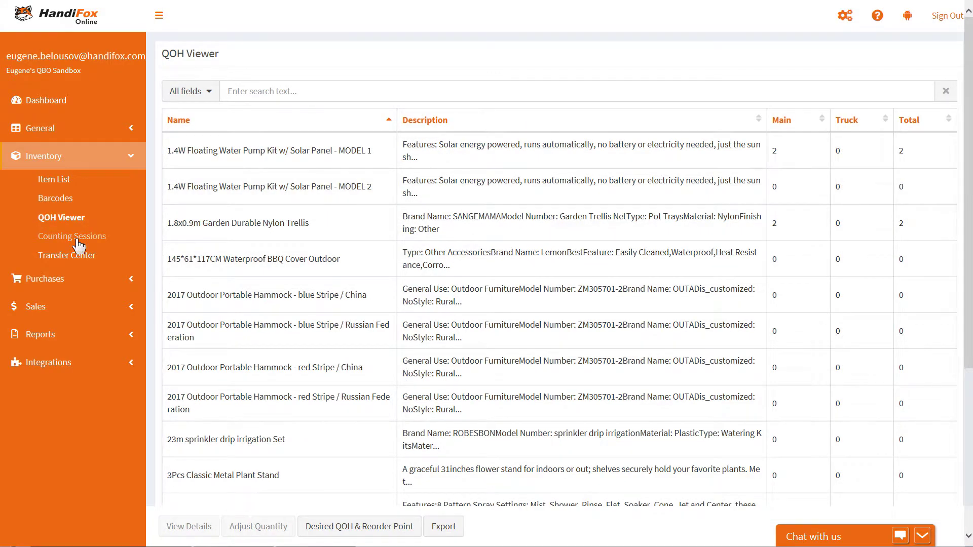
click(79, 238)
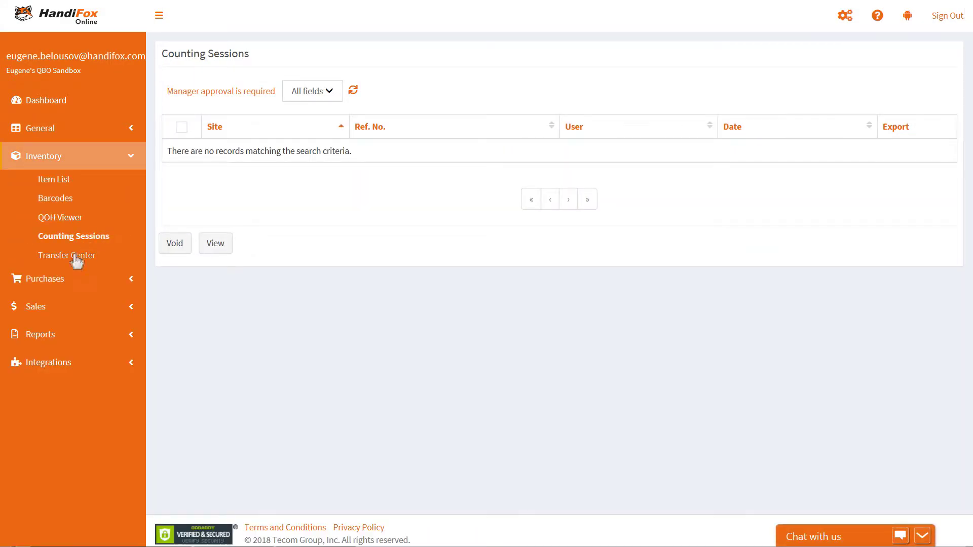
Step: View transfer M-1, moving 2 Rock Fountain units from Main to Truck
click(74, 256)
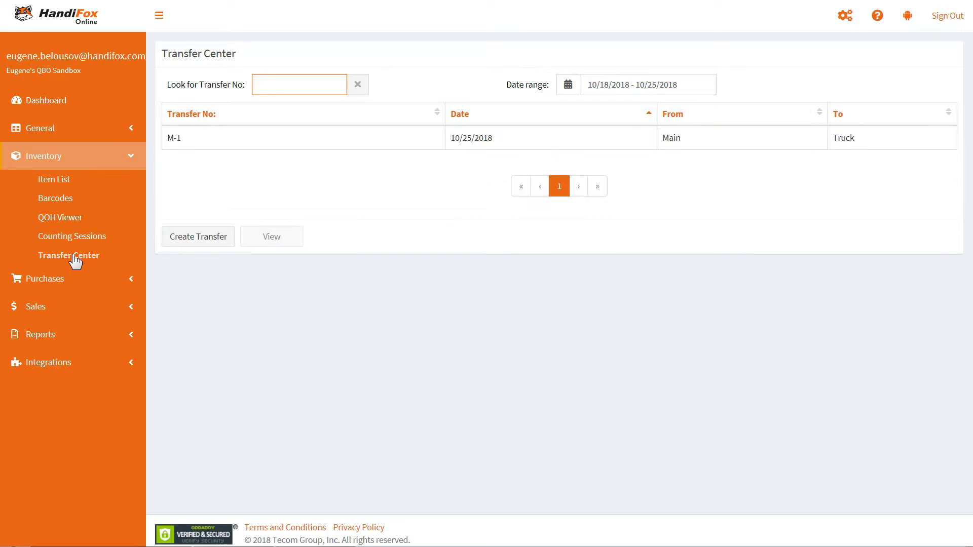
click(400, 145)
click(279, 238)
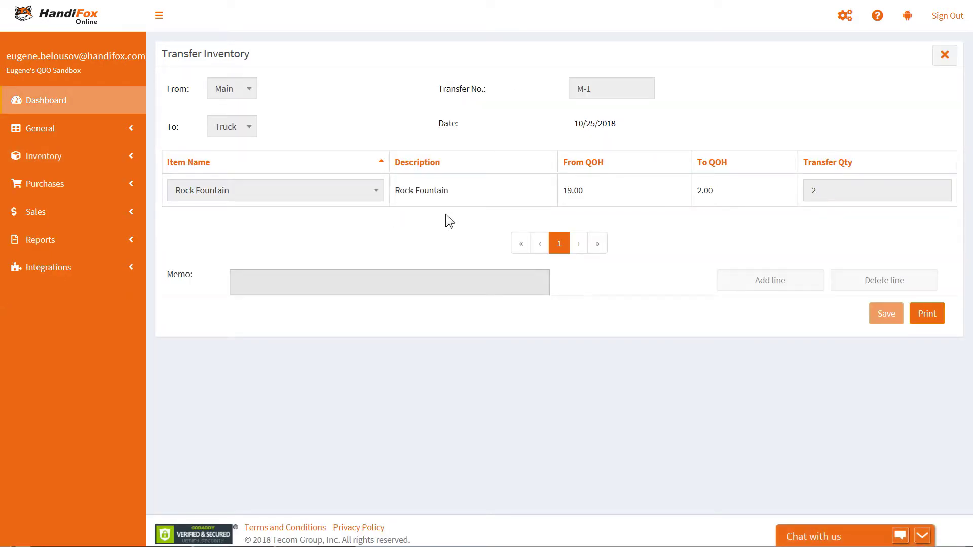
click(109, 162)
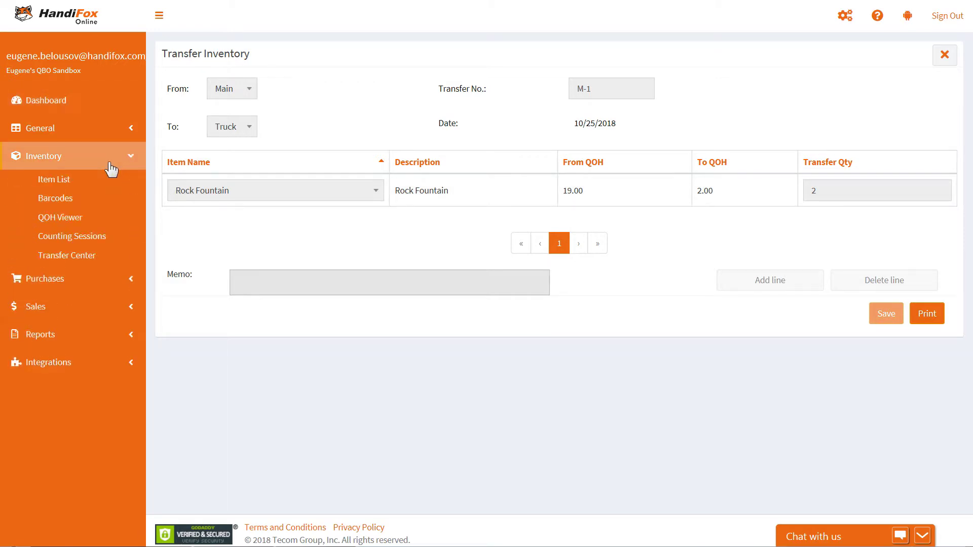
Step: Browse Vendors, then list all purchase orders dated from 07/01/2018
click(92, 288)
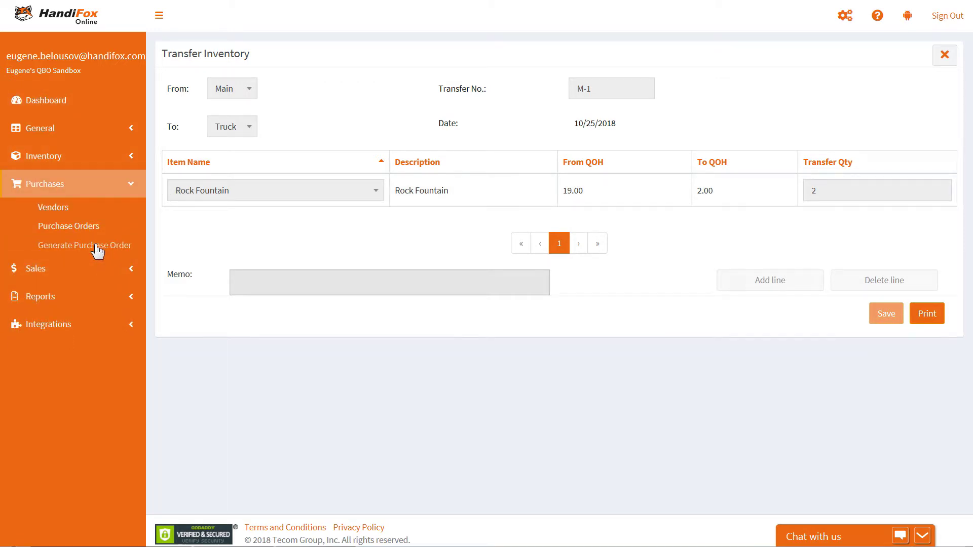
click(60, 212)
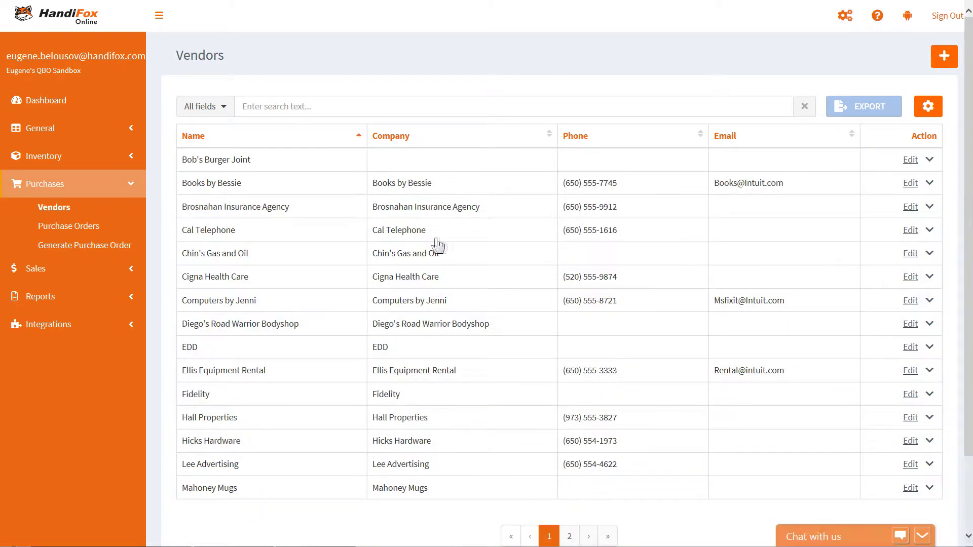
click(79, 230)
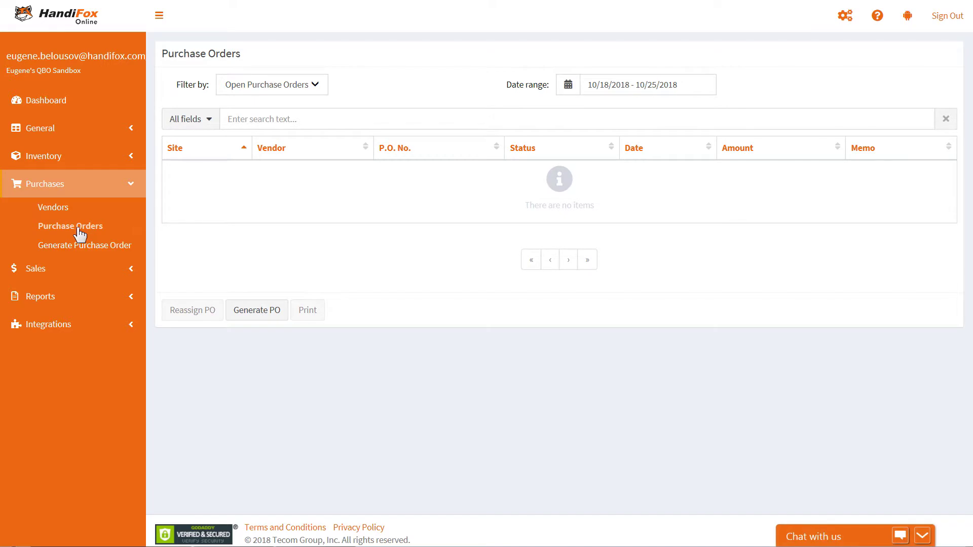
click(319, 85)
click(271, 101)
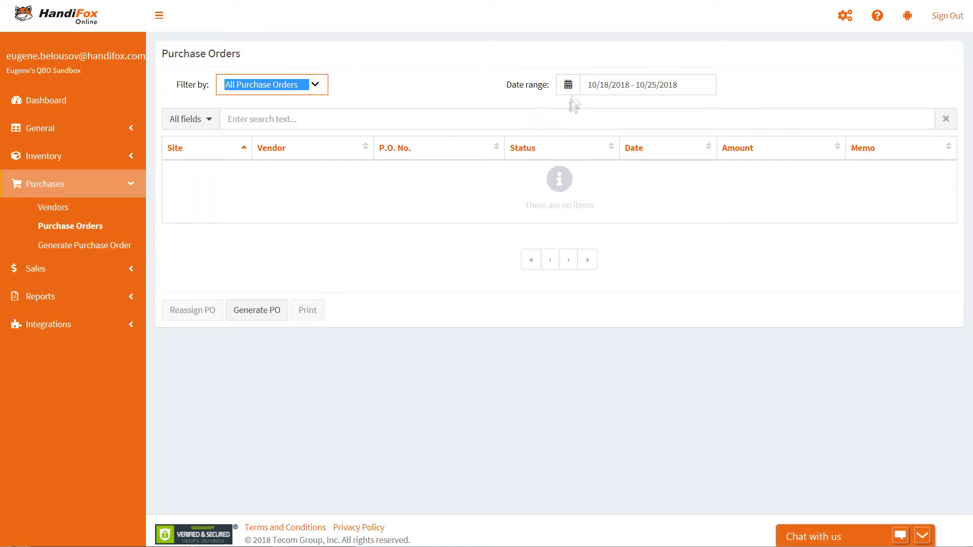
click(591, 85)
click(316, 115)
click(315, 114)
click(316, 114)
click(315, 171)
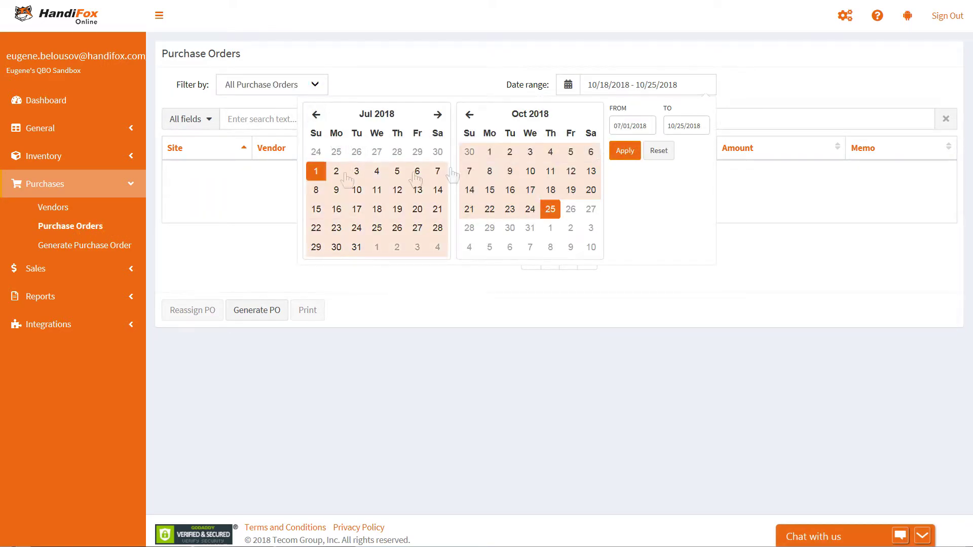
click(624, 151)
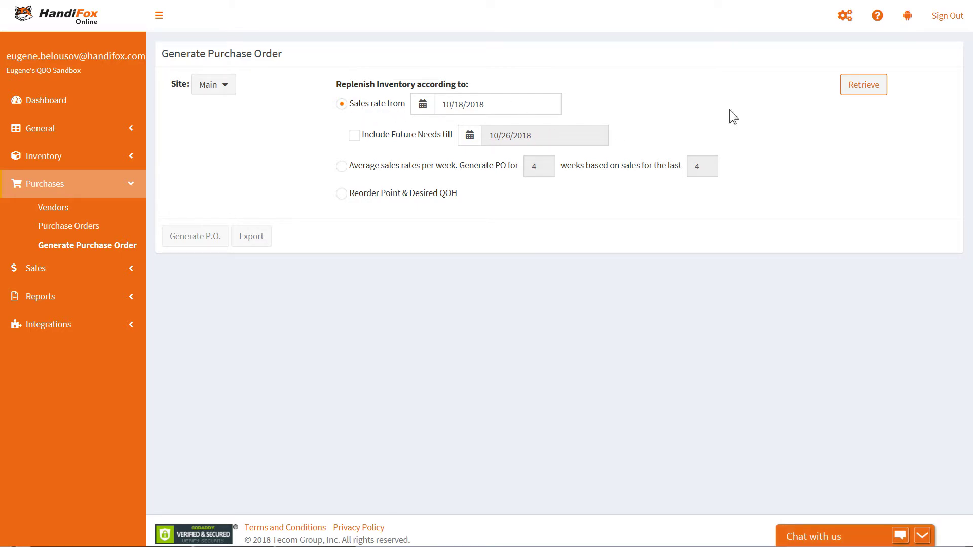
Step: Generate a purchase order listing eight items to replenish by sales since 10/18/2018
click(858, 98)
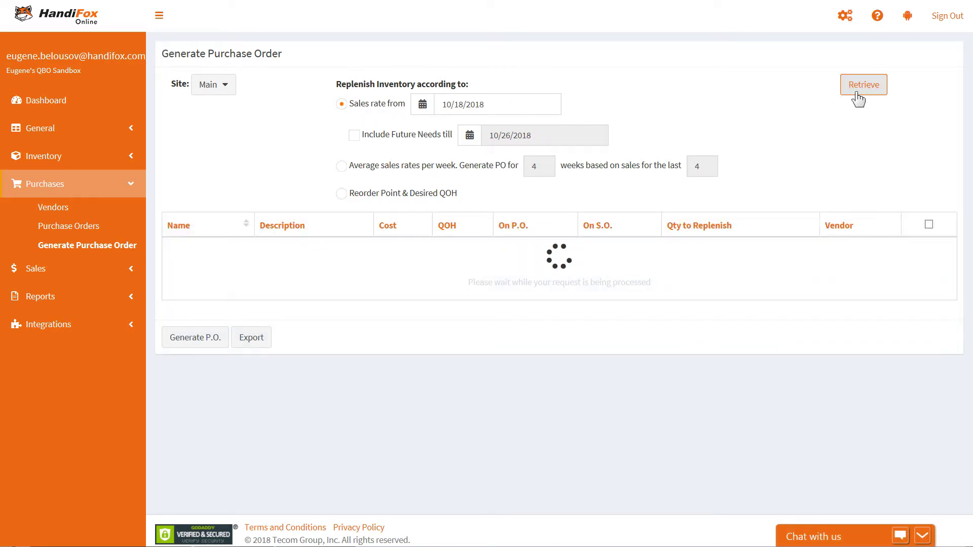
scroll(719, 324, down, 2)
scroll(686, 338, up, 2)
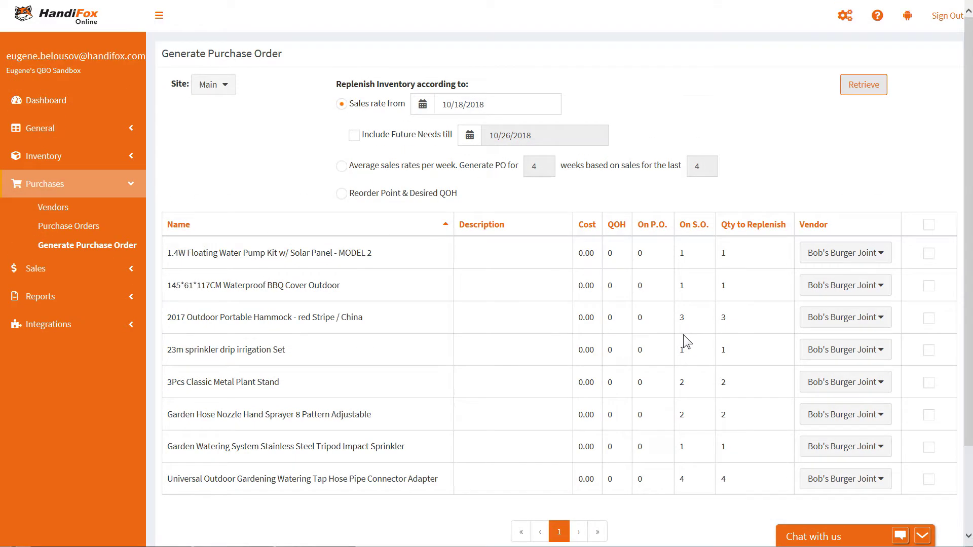
click(66, 269)
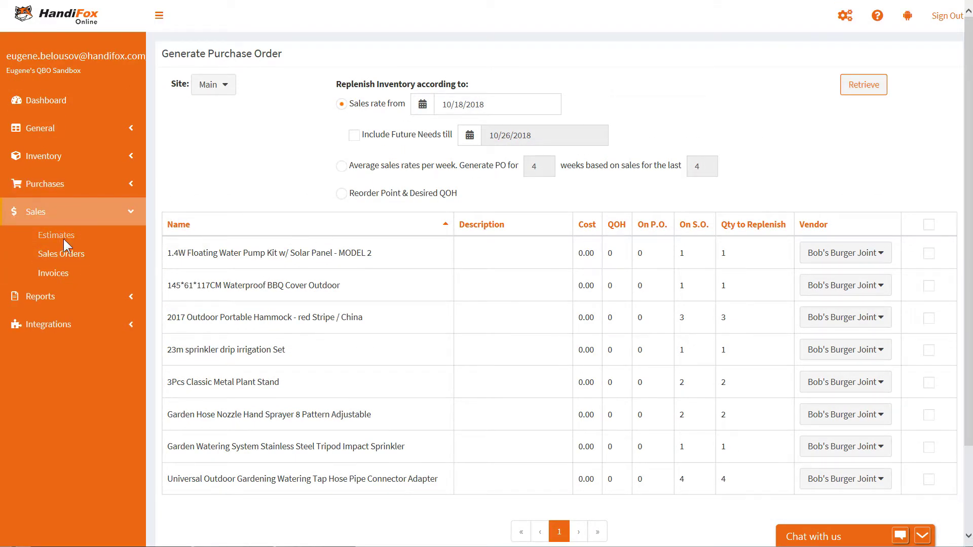
Step: Look over the Sales Estimates and Sales Orders lists, including the sales order date range
click(63, 238)
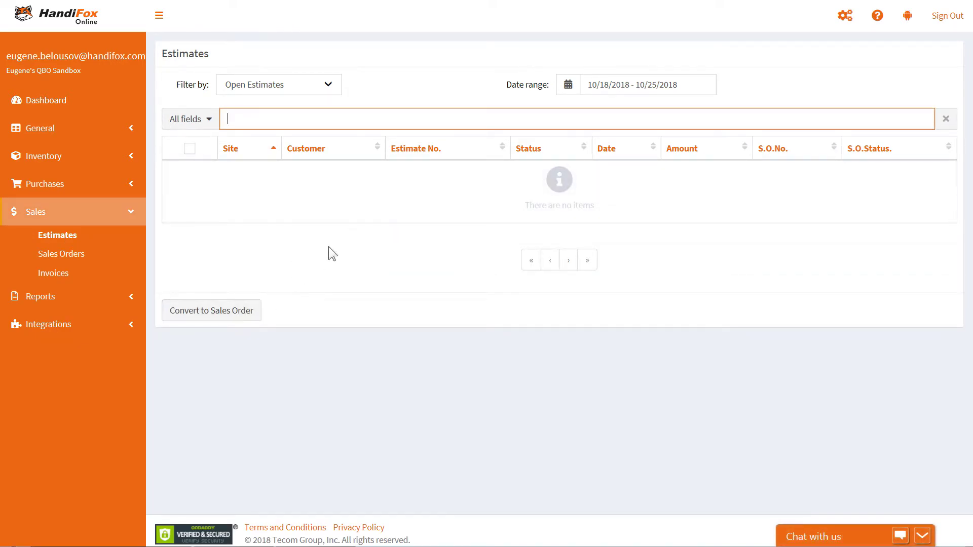
click(74, 255)
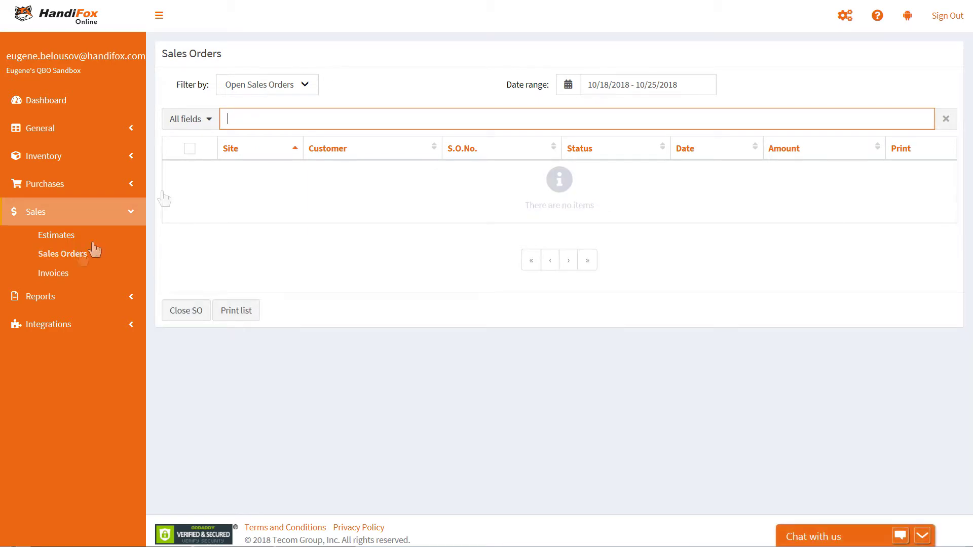
click(653, 90)
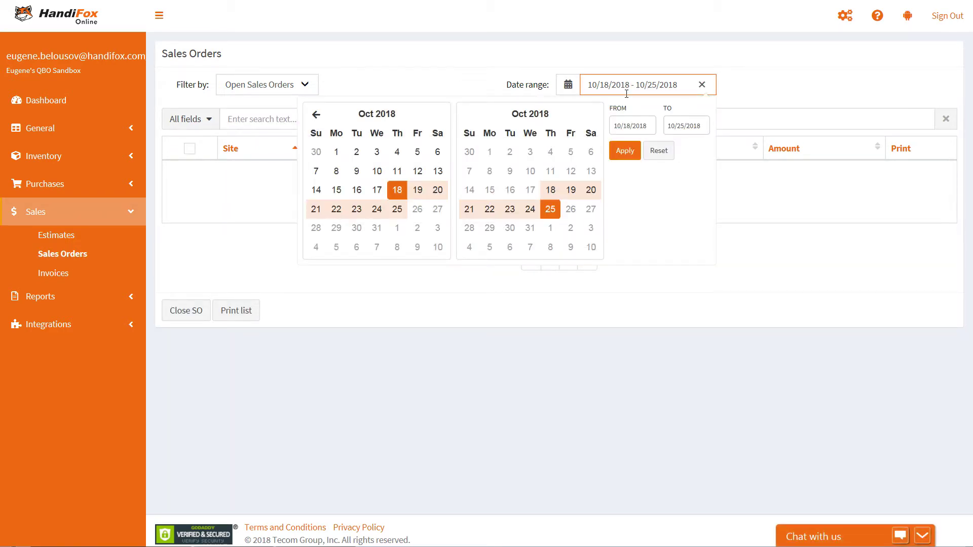
Step: List All Invoices dated 06/01/2018 through 10/25/2018 on the Invoices page
click(69, 274)
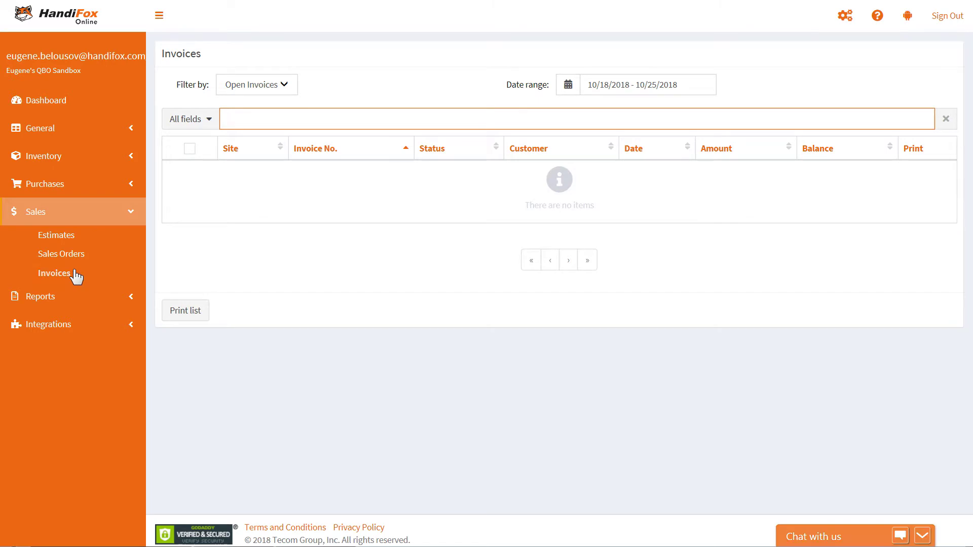
click(278, 93)
click(256, 103)
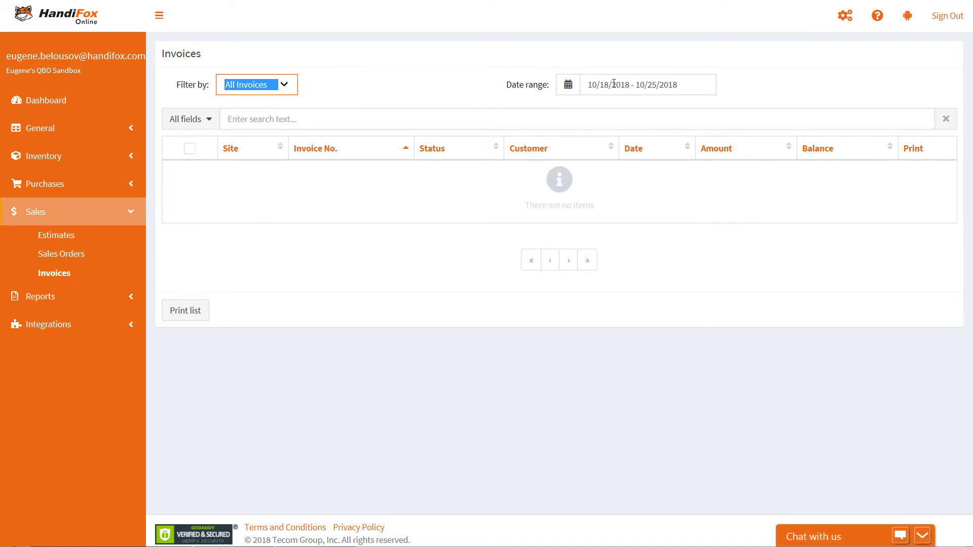
click(316, 114)
click(316, 114)
click(316, 115)
click(315, 115)
click(417, 152)
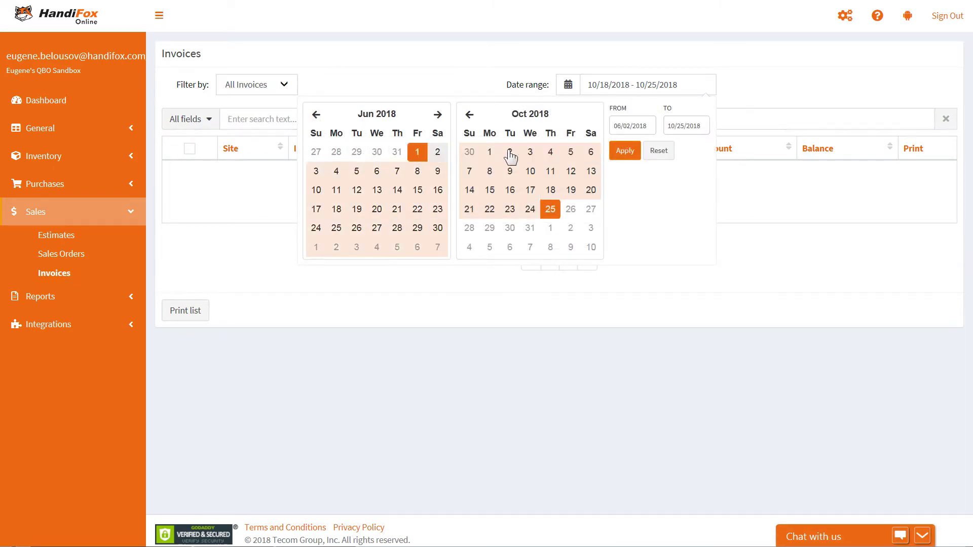
click(625, 151)
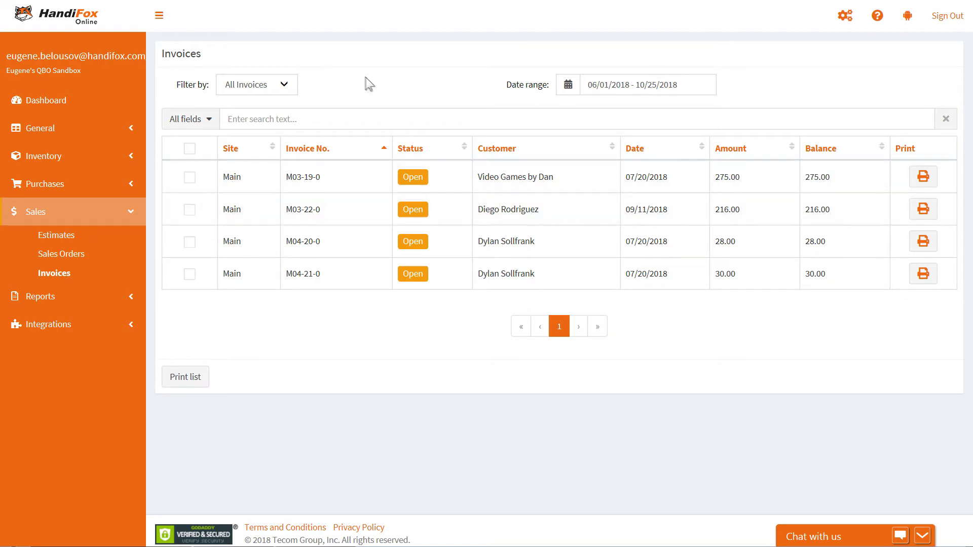
click(74, 298)
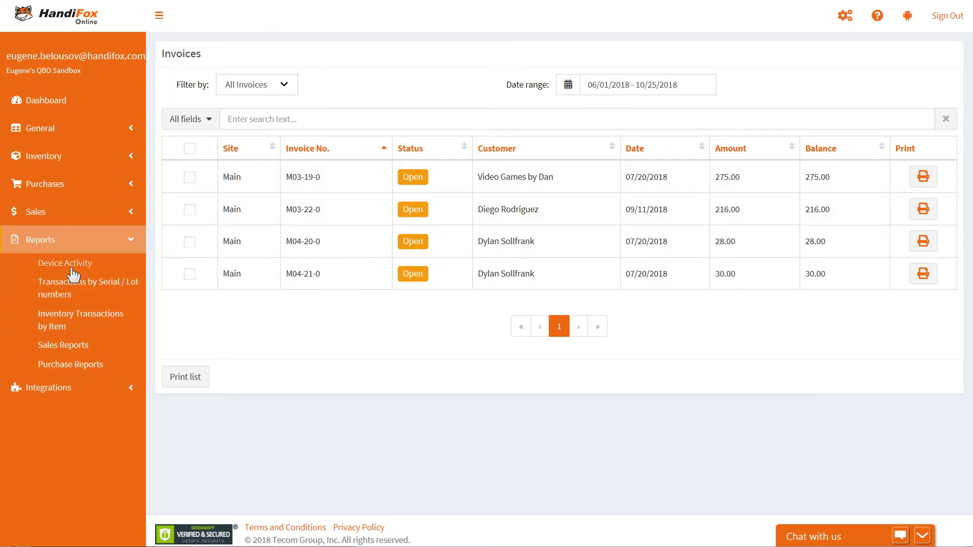